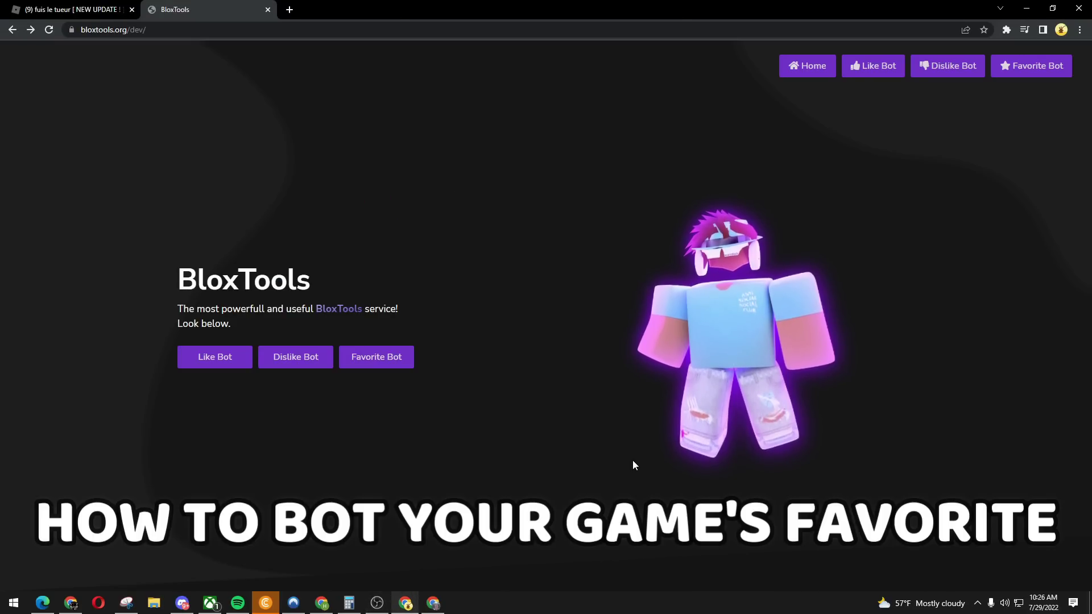
# Step: Go from the Roblox game tab back to BloxTools and scroll its home page
pyautogui.click(127, 5)
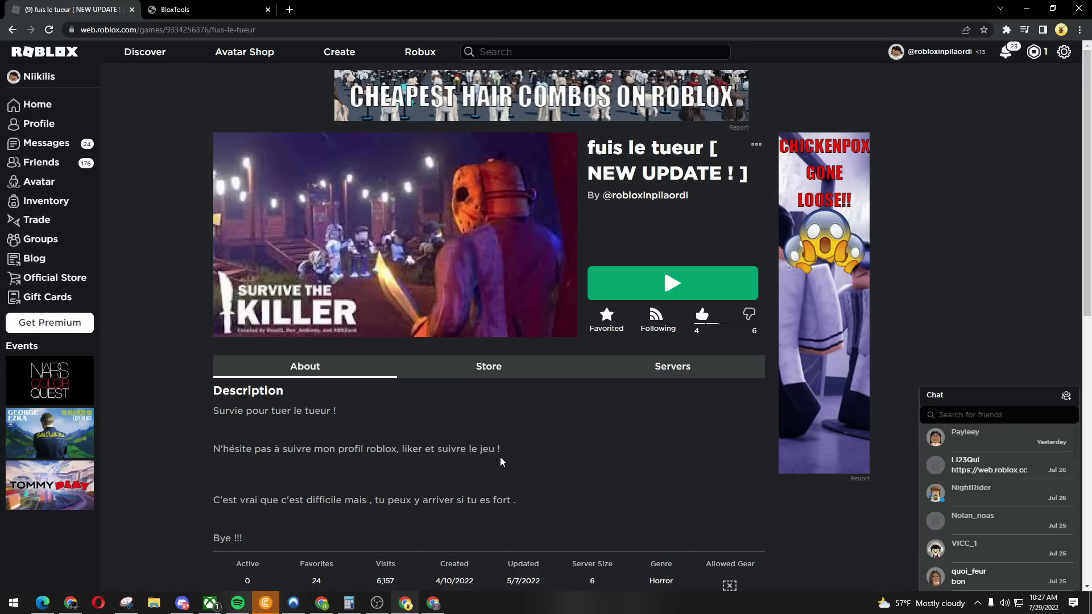
pyautogui.click(196, 10)
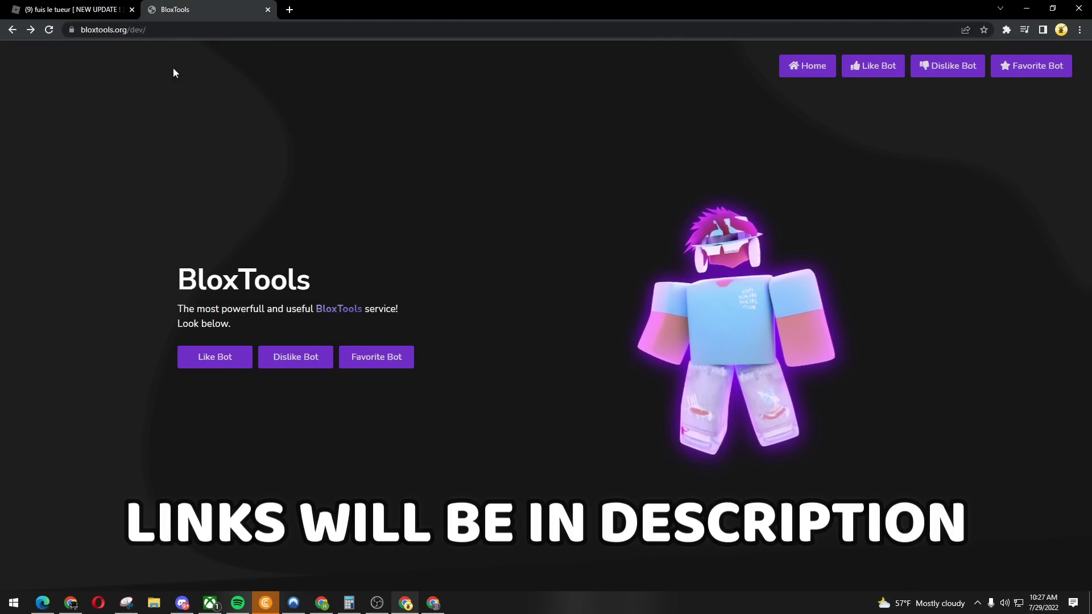
pyautogui.scroll(-1, 718, 210)
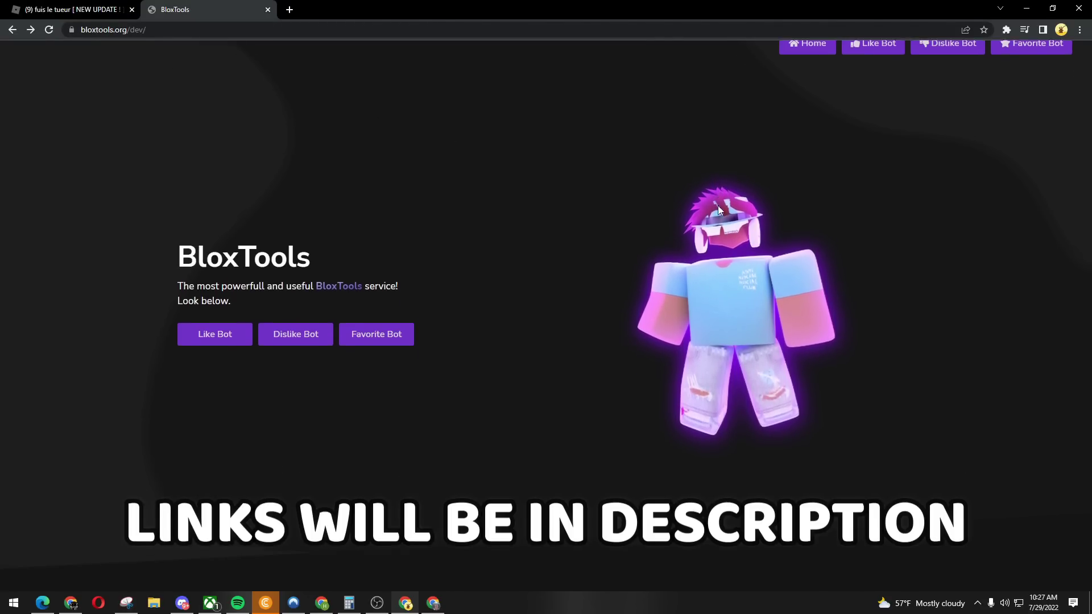
pyautogui.scroll(1, 717, 210)
pyautogui.scroll(-2, 703, 216)
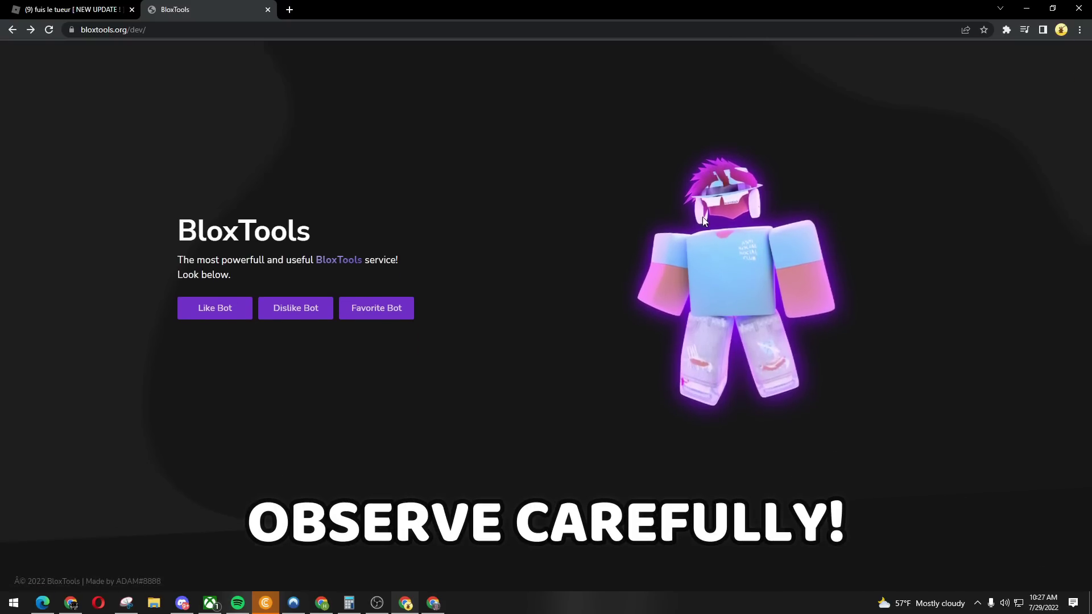
pyautogui.scroll(2, 704, 216)
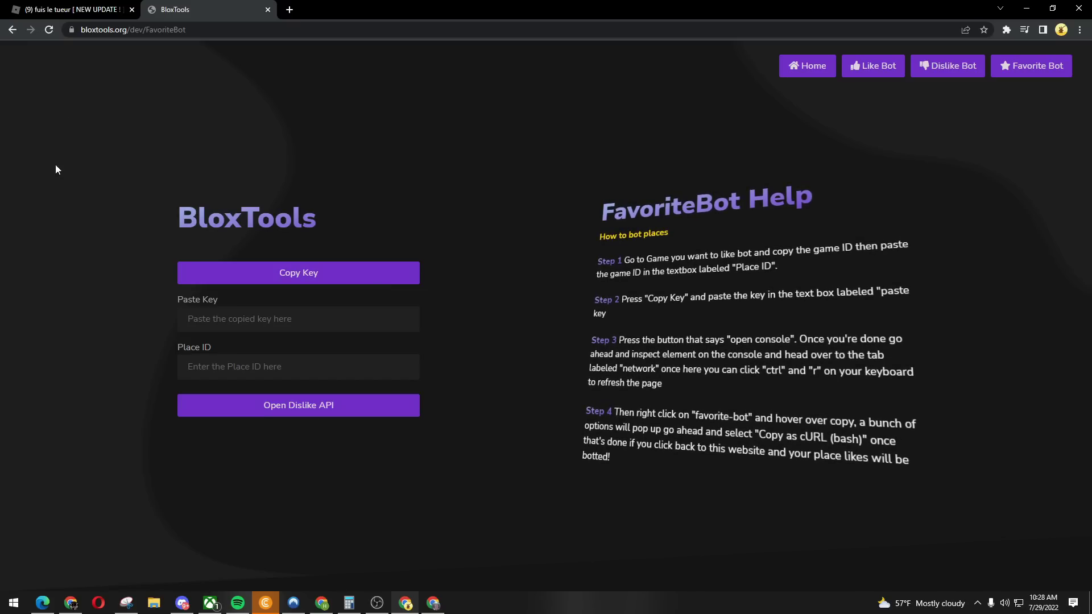
pyautogui.click(113, 9)
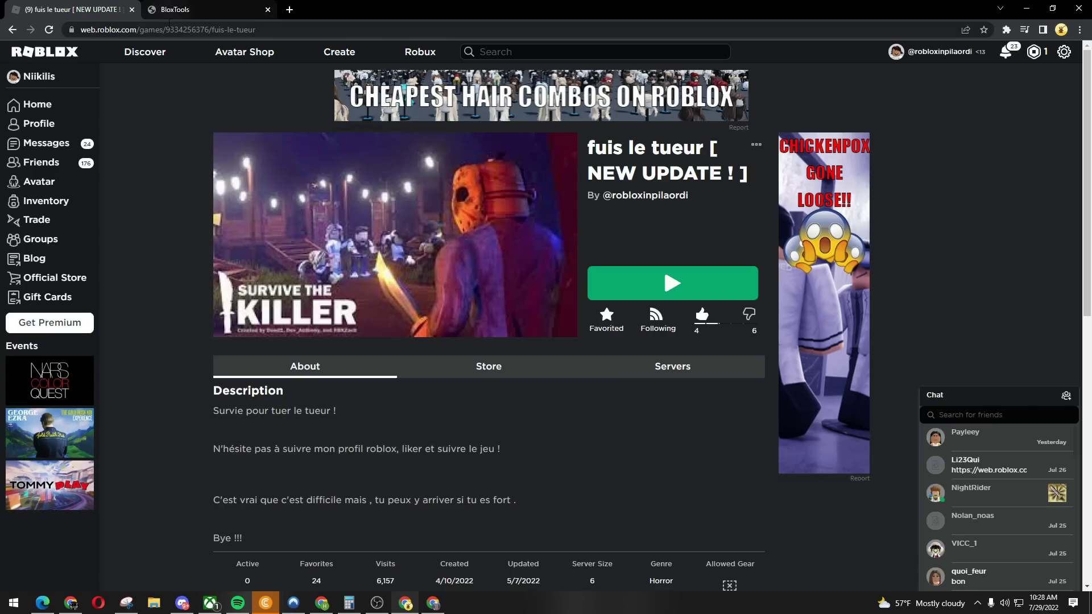
pyautogui.doubleClick(183, 29)
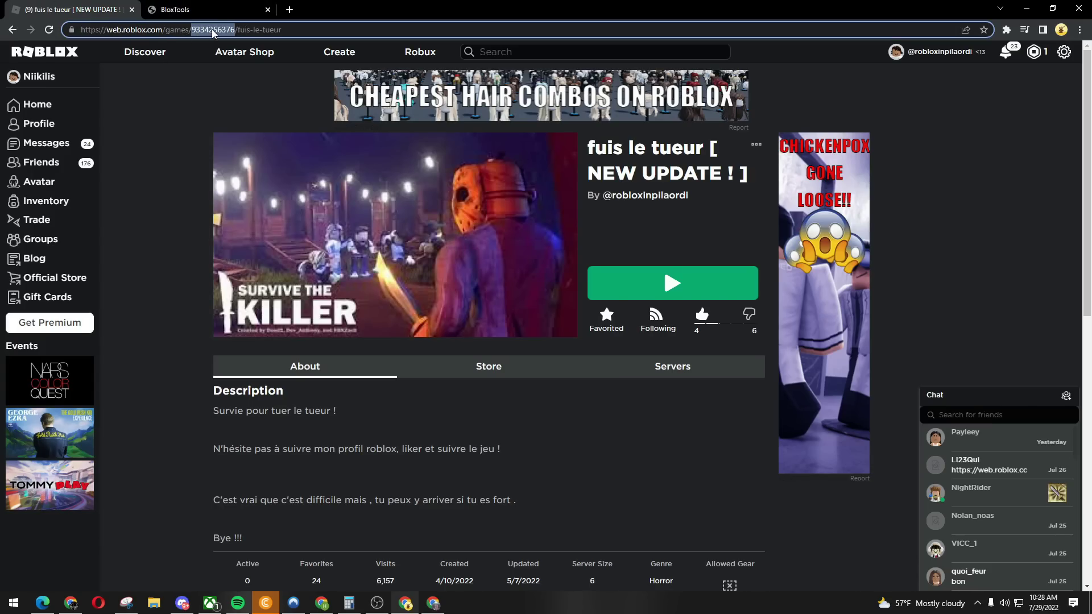
pyautogui.rightClick(214, 33)
pyautogui.click(239, 80)
pyautogui.click(175, 9)
pyautogui.click(273, 367)
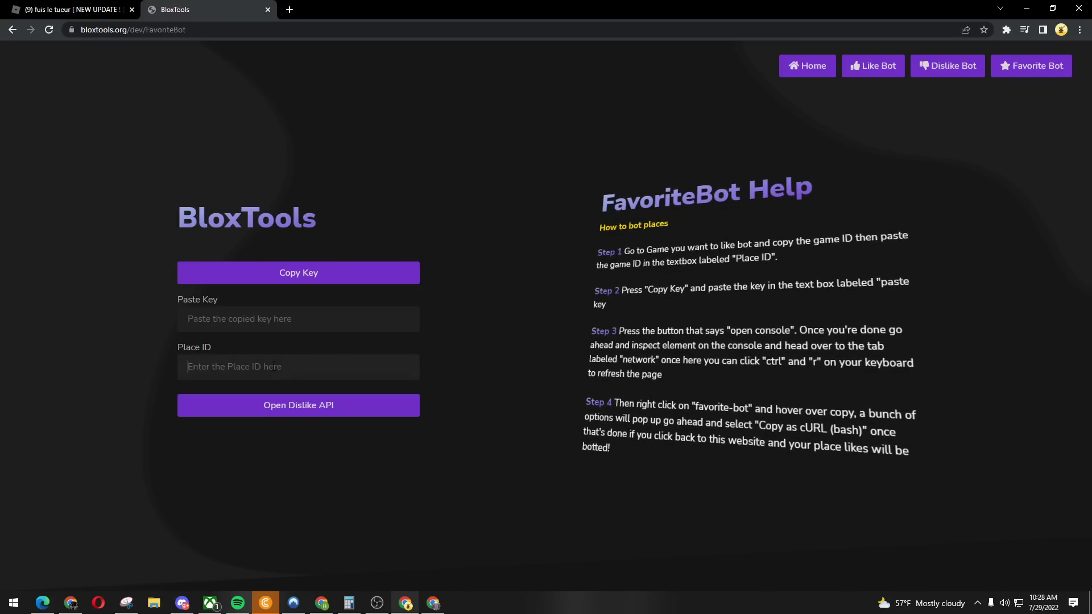
pyautogui.rightClick(274, 367)
pyautogui.click(322, 457)
# Step: Highlight the Place ID and Paste Key labels, then copy the key to the clipboard
pyautogui.moveTo(214, 348); pyautogui.dragTo(177, 358)
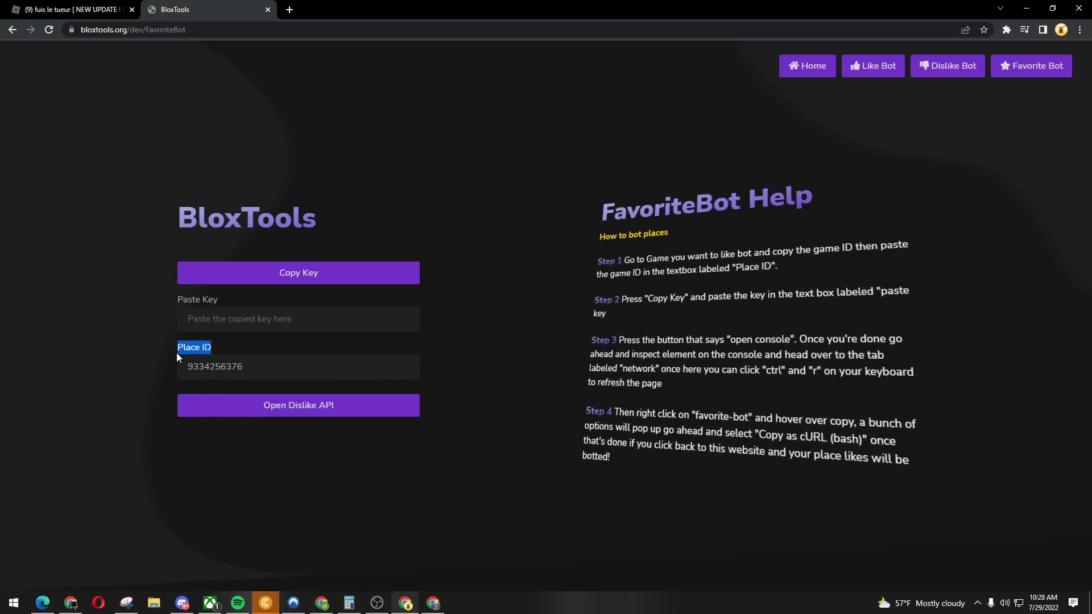
pyautogui.moveTo(227, 300); pyautogui.dragTo(180, 302)
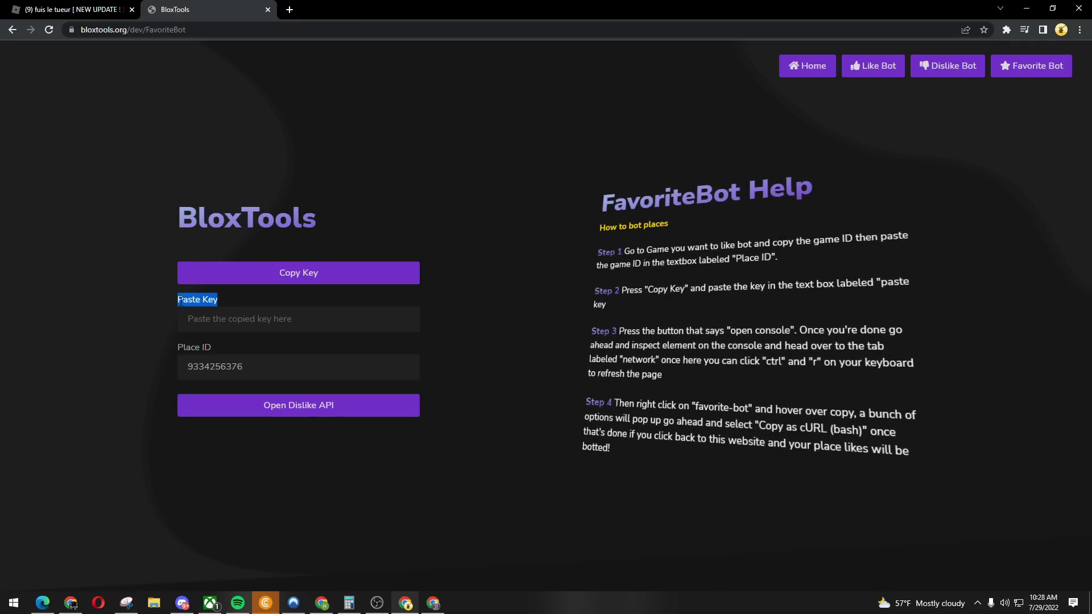
pyautogui.click(179, 302)
pyautogui.click(215, 273)
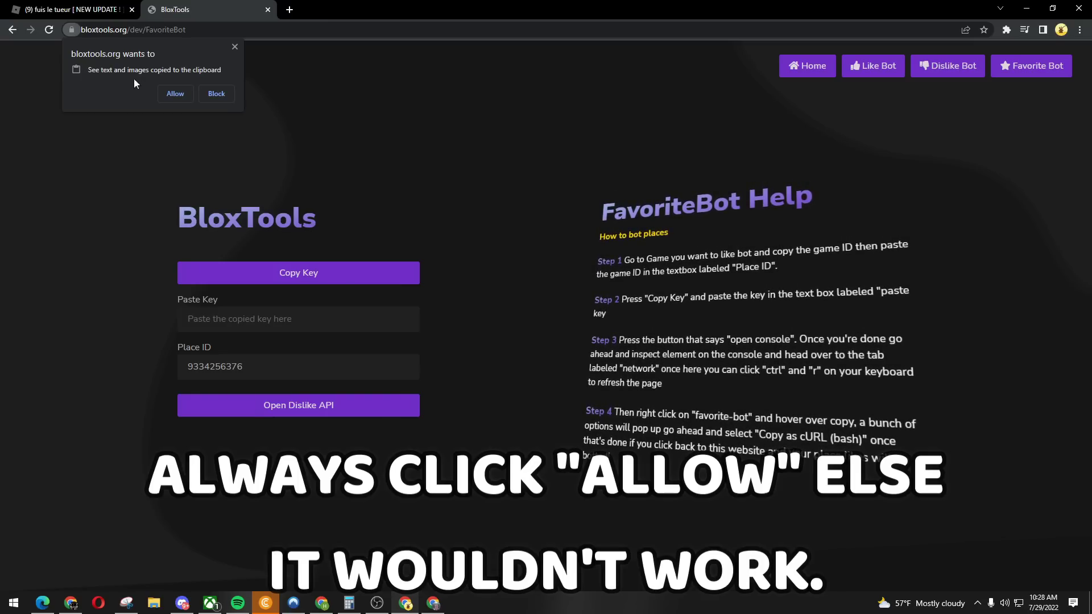
# Step: Allow clipboard access and paste the copied key into the Paste Key field
pyautogui.click(175, 93)
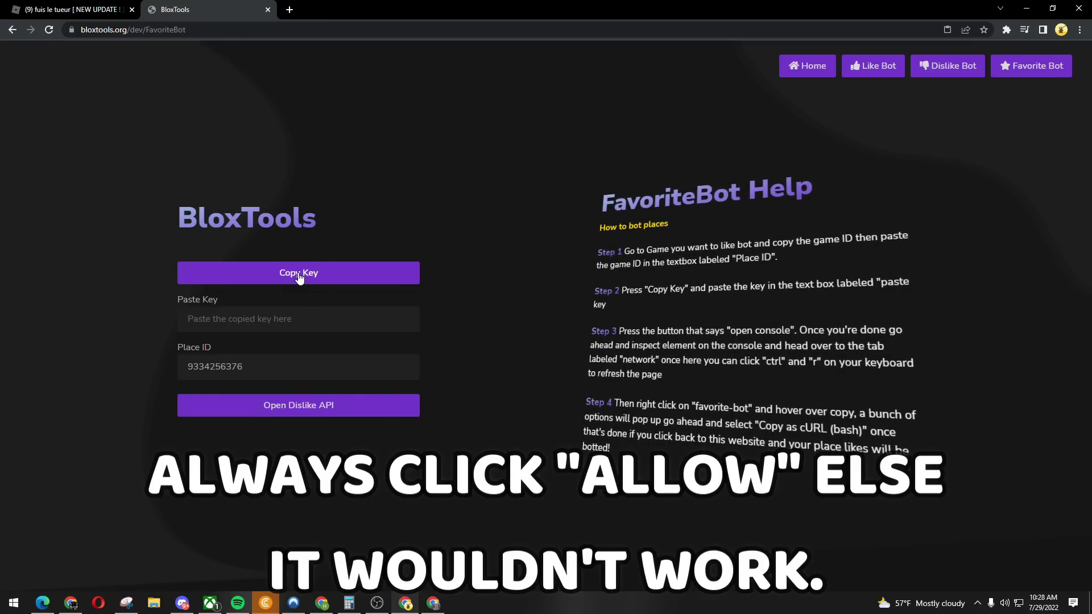
pyautogui.click(289, 323)
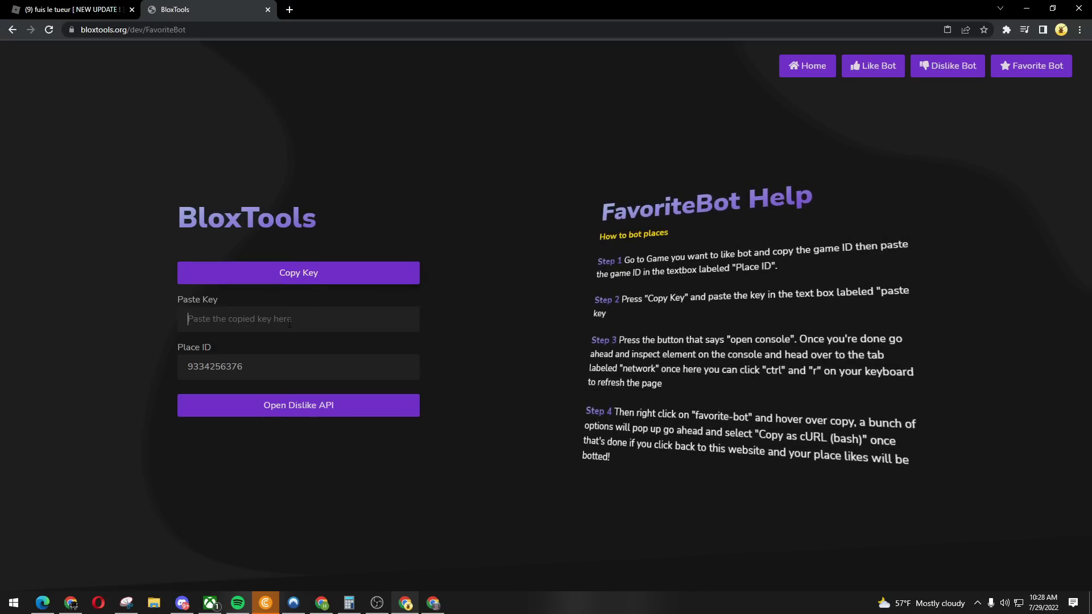
pyautogui.rightClick(290, 323)
pyautogui.click(307, 412)
# Step: Highlight the pasted key and the FavoriteBot Help steps text
pyautogui.moveTo(372, 318); pyautogui.dragTo(64, 316)
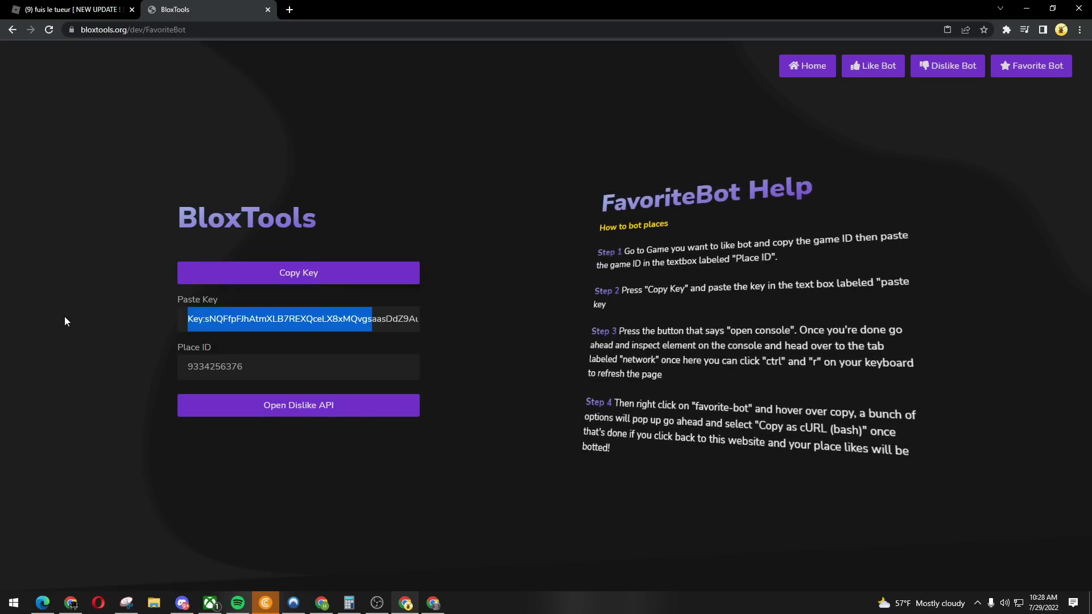
pyautogui.moveTo(611, 259)
pyautogui.mouseDown()
pyautogui.moveTo(599, 253)
pyautogui.moveTo(779, 270)
pyautogui.moveTo(612, 353)
pyautogui.moveTo(603, 441)
pyautogui.moveTo(620, 465)
pyautogui.moveTo(589, 376)
pyautogui.moveTo(602, 259)
pyautogui.mouseUp()
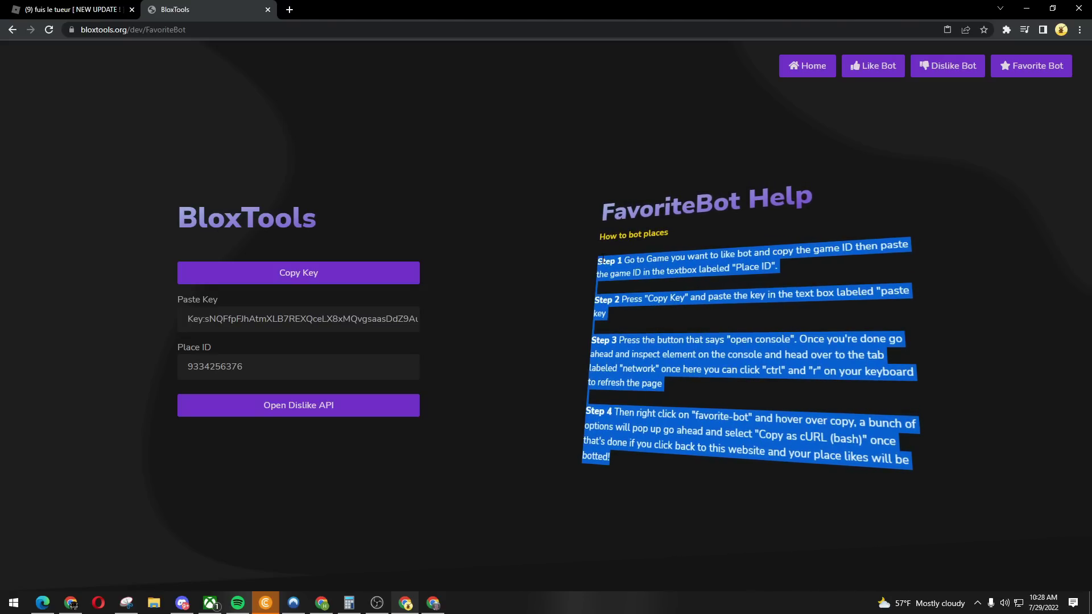
pyautogui.click(601, 258)
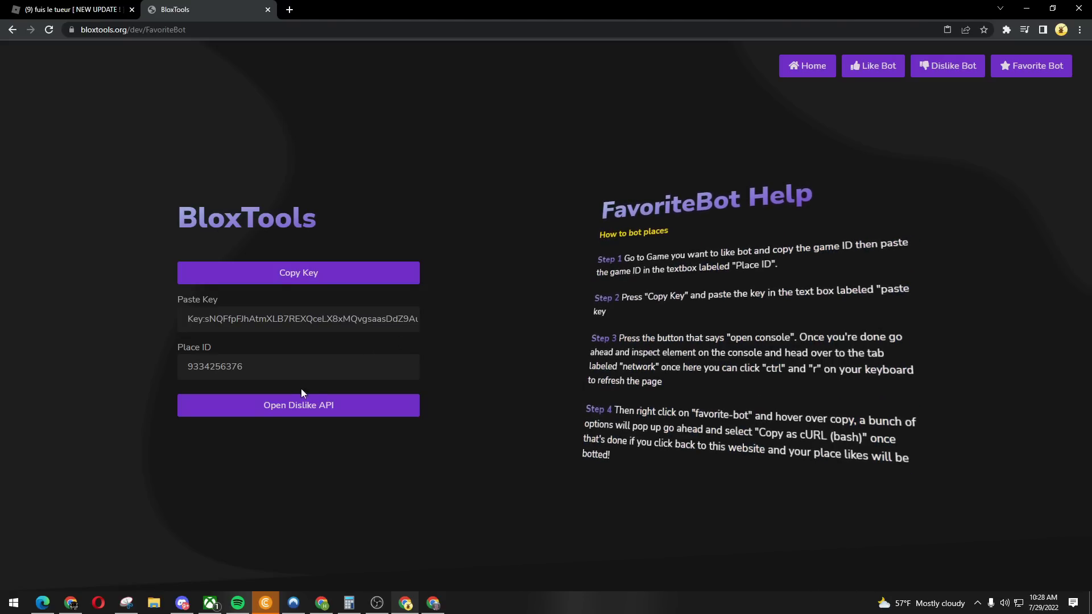
# Step: Open the Dislike API popup, inspect it, and reload it with the DevTools Network panel recording
pyautogui.click(277, 414)
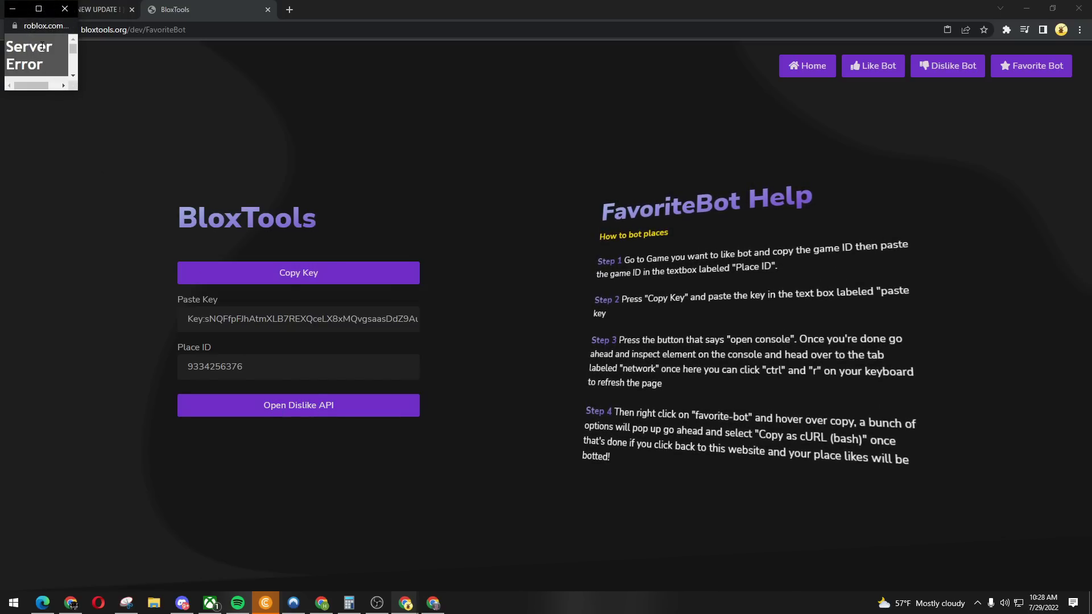
pyautogui.rightClick(41, 46)
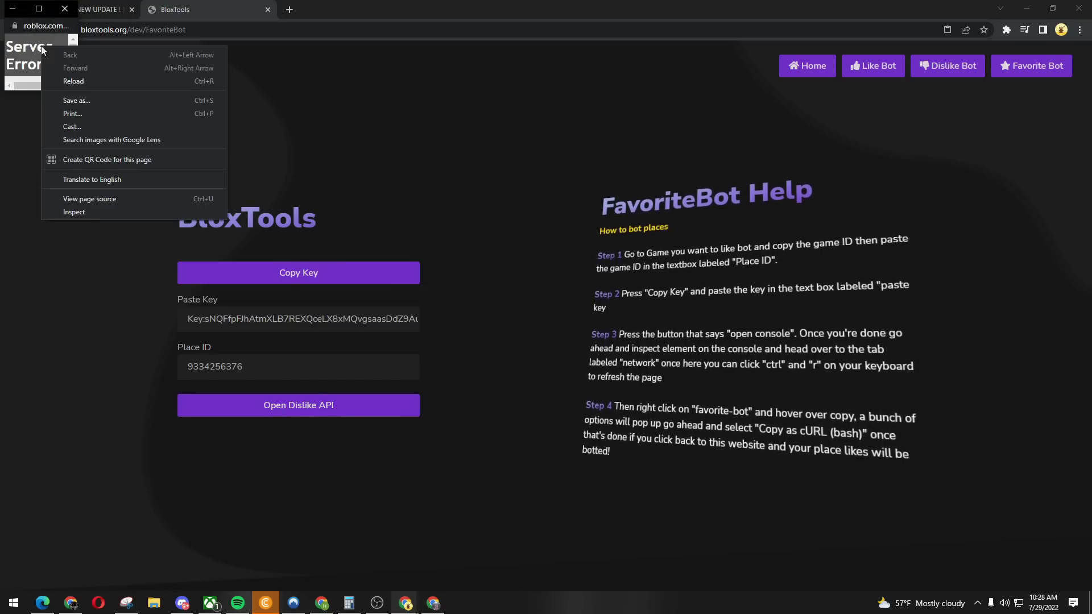
pyautogui.click(120, 214)
pyautogui.click(520, 122)
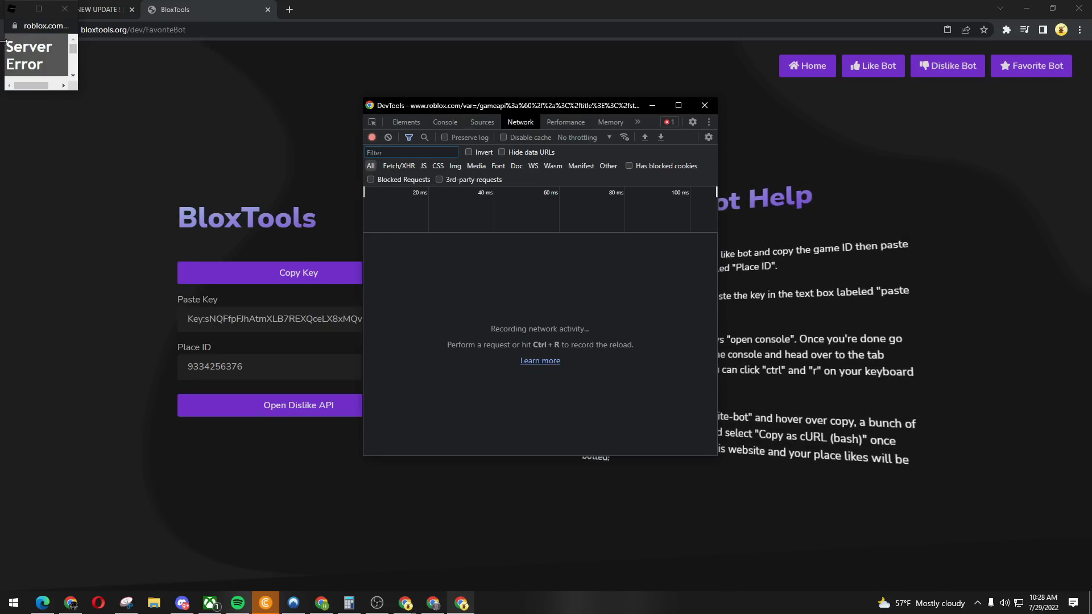
pyautogui.rightClick(24, 52)
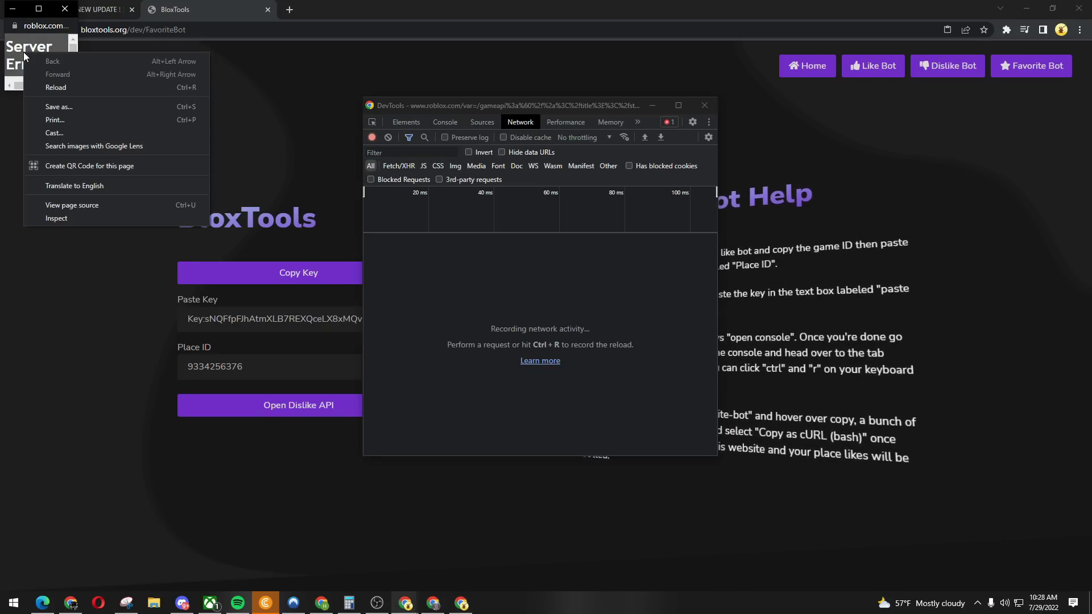
pyautogui.click(72, 87)
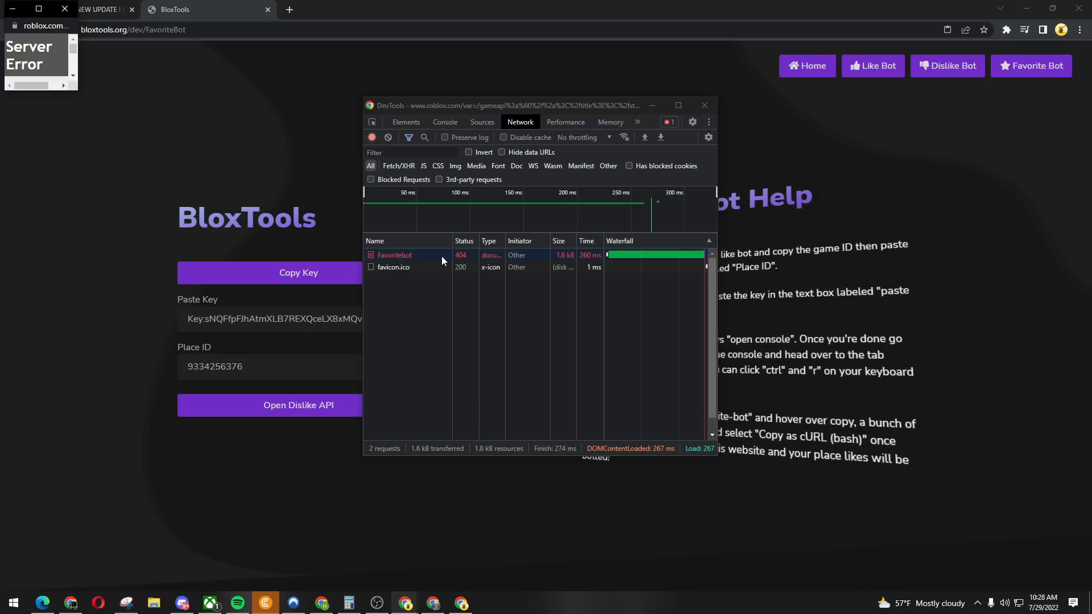
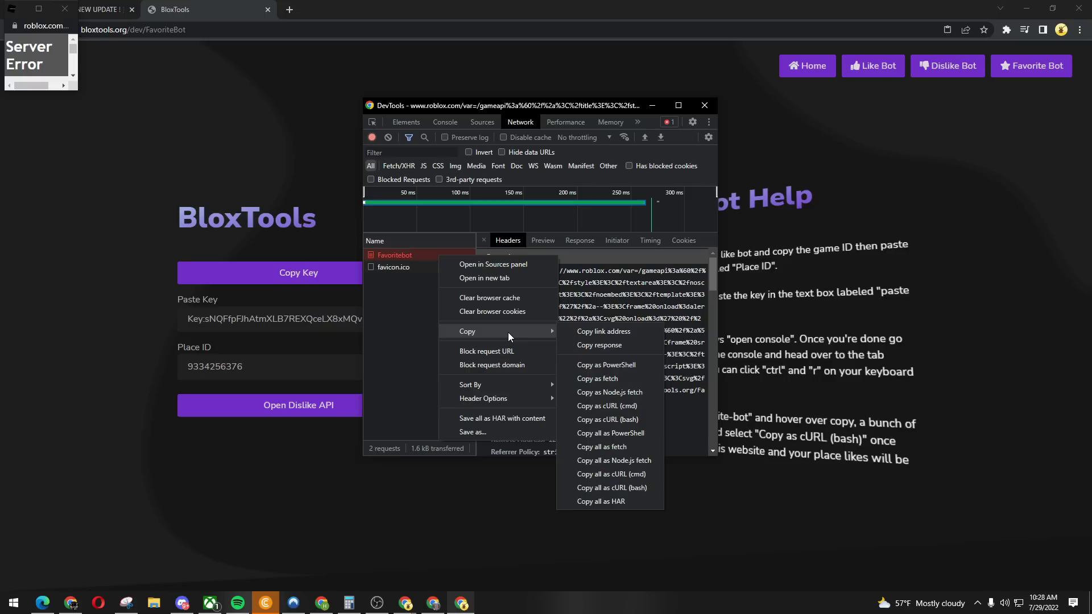
# Step: Copy every Network request, including favoritebot, with the 'Copy all as cURL (bash)' option
pyautogui.click(617, 487)
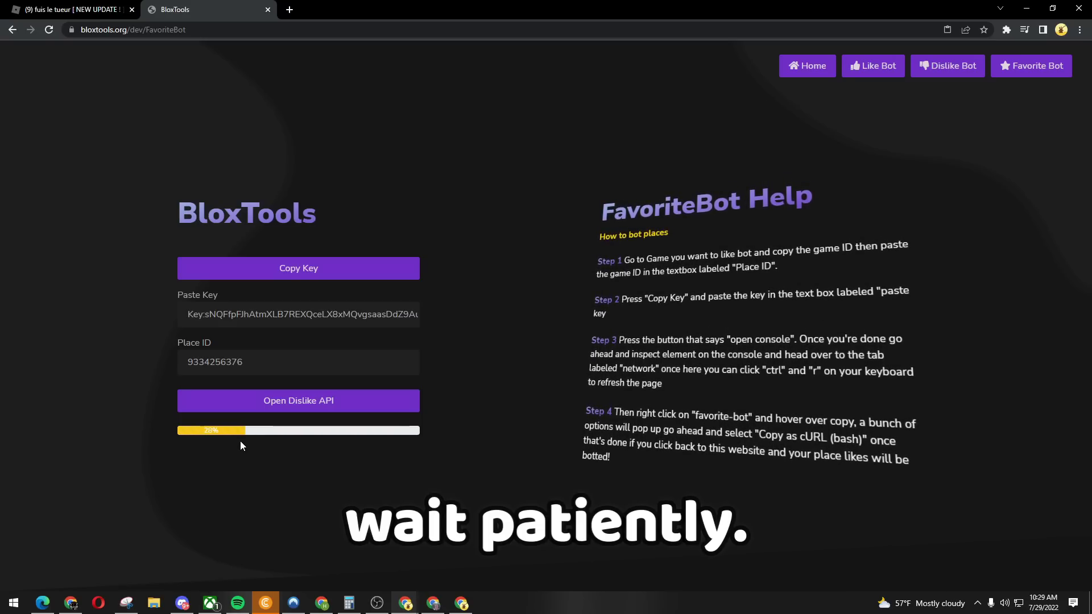
pyautogui.moveTo(610, 256); pyautogui.dragTo(631, 320)
pyautogui.click(578, 318)
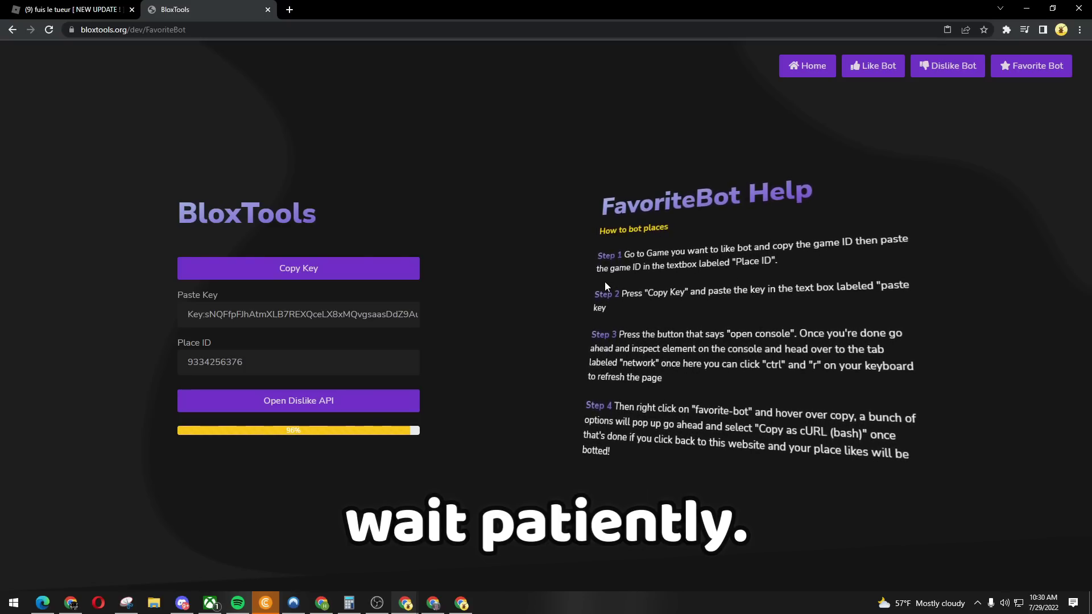
pyautogui.moveTo(287, 435); pyautogui.dragTo(310, 431)
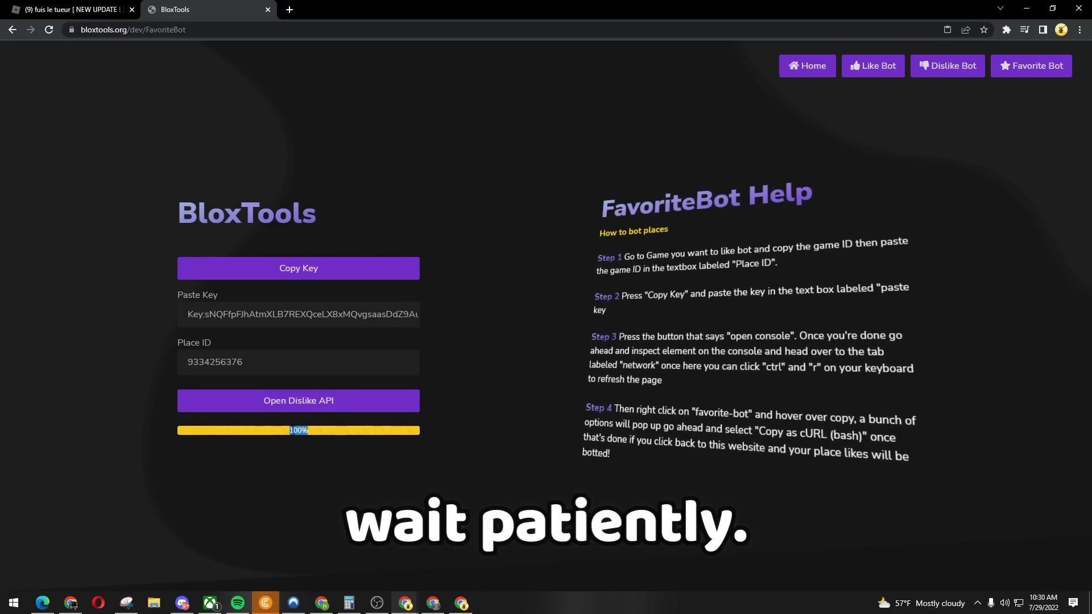
# Step: Reload the 'fuis le tueur' game page to check its stats, then compare with BloxTools
pyautogui.click(86, 9)
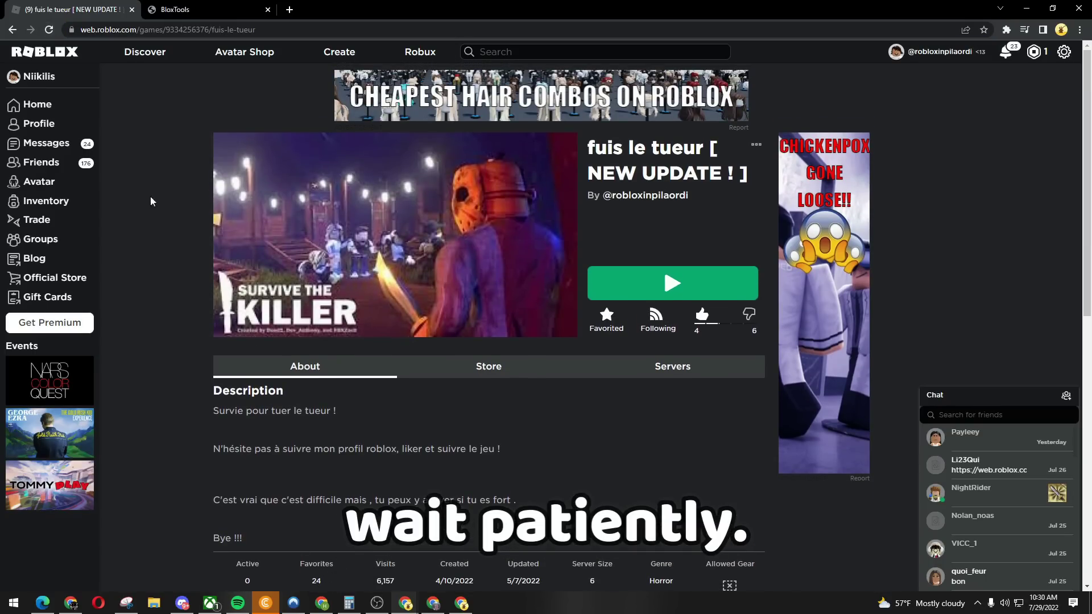
pyautogui.click(50, 29)
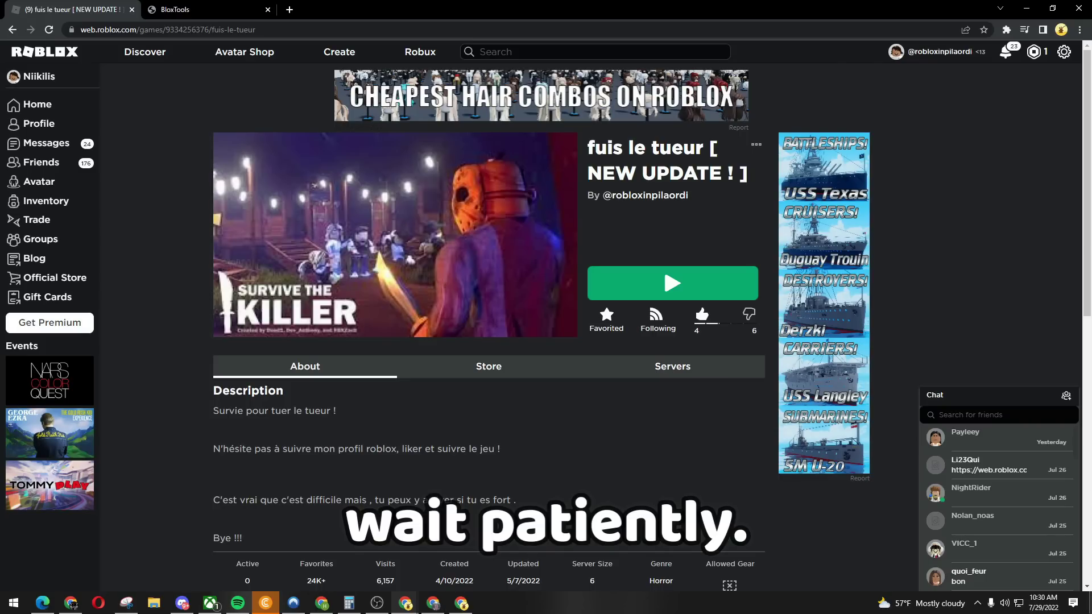
pyautogui.scroll(-1, 356, 489)
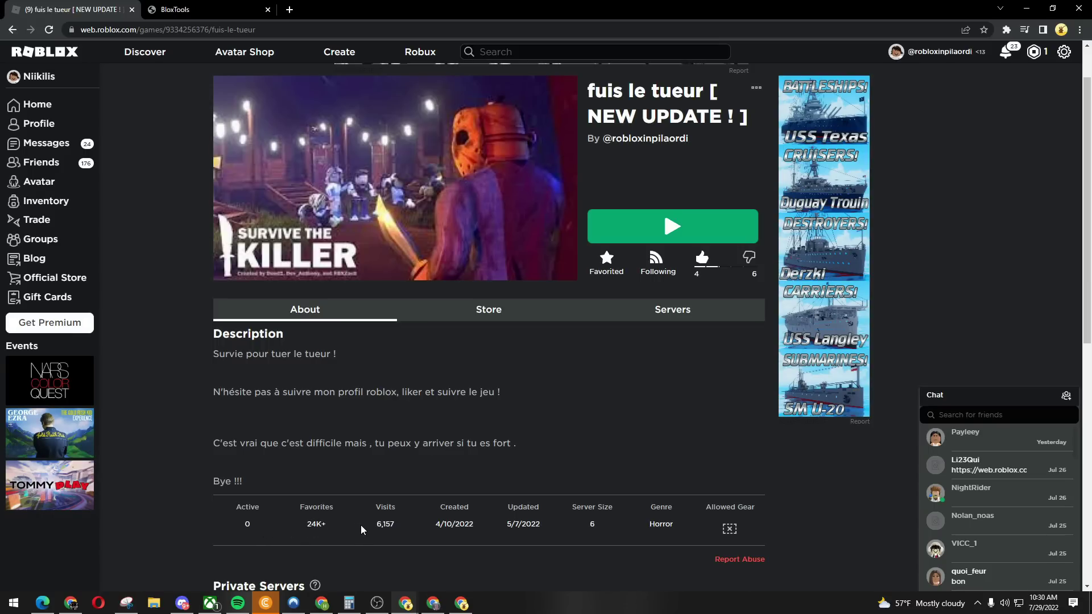
pyautogui.click(196, 9)
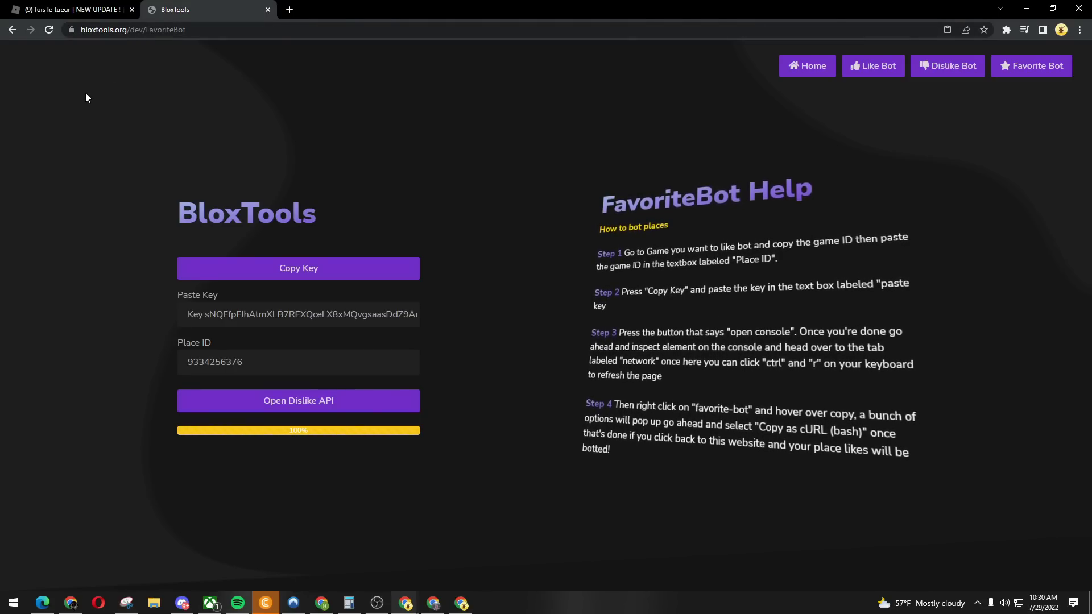
pyautogui.click(58, 2)
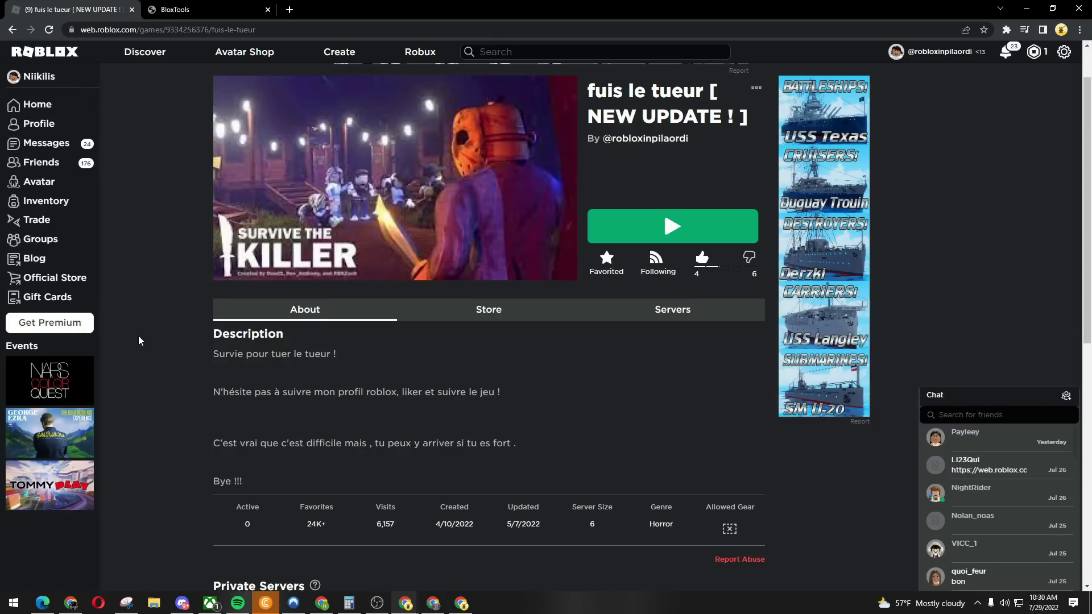